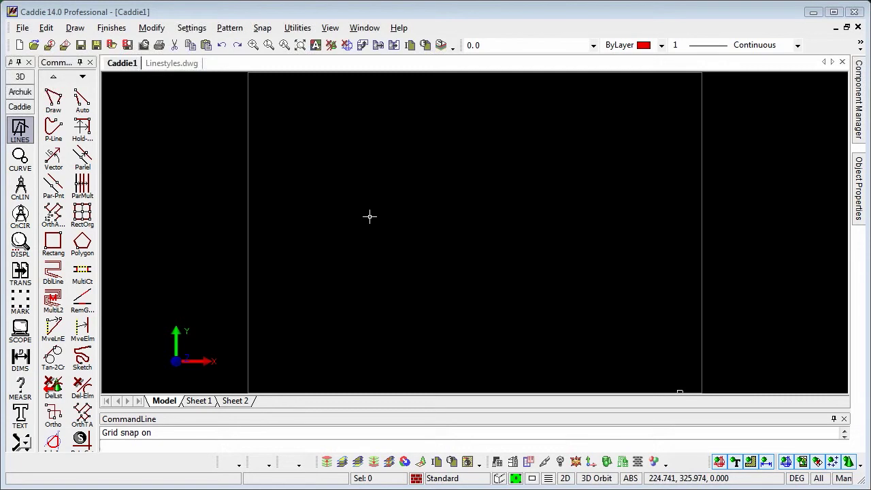
# Step: Check the current line styles (Continuous, ByLayer, ByBlock) and go to Settings to import more
pyautogui.click(739, 48)
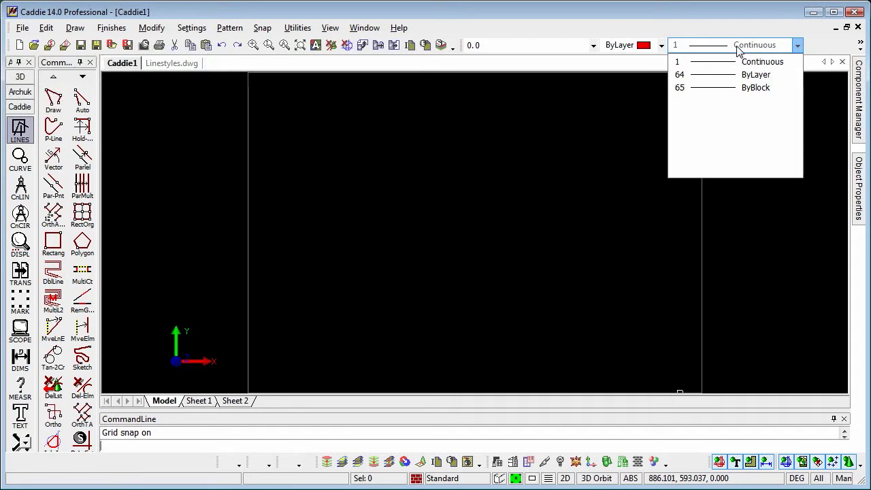
pyautogui.click(193, 28)
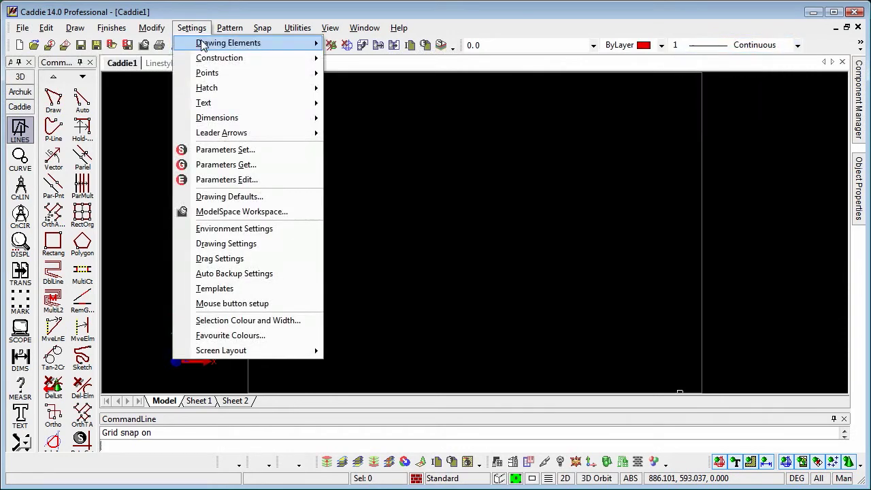
pyautogui.moveTo(203, 45)
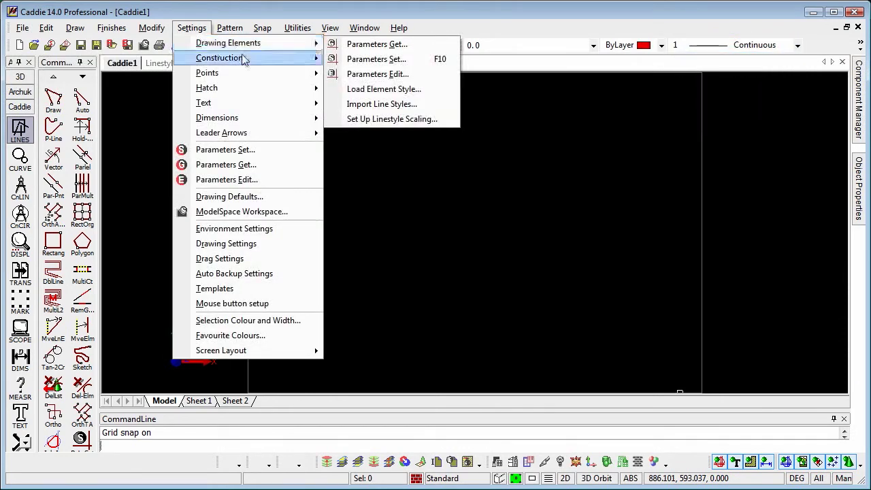
# Step: Import every listed line style, HIDDEN2 through the ACAD_ISO styles, into the drawing
pyautogui.click(393, 106)
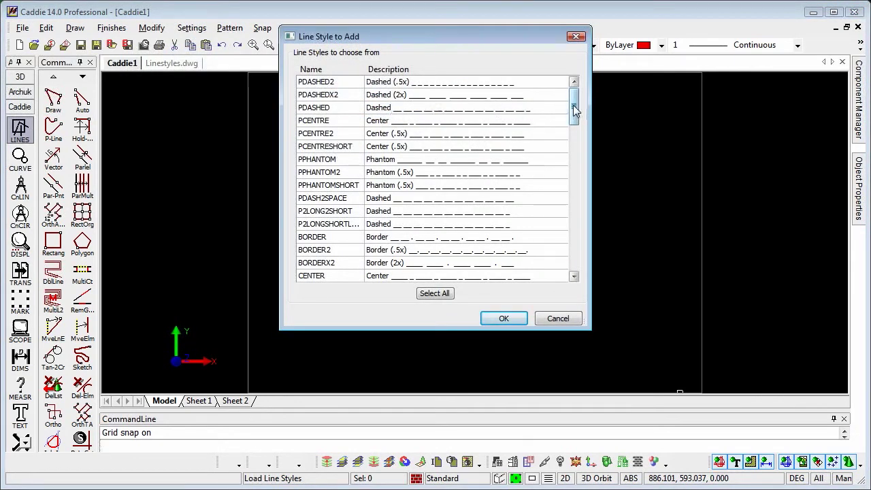
pyautogui.moveTo(574, 108); pyautogui.dragTo(569, 180)
pyautogui.click(408, 109)
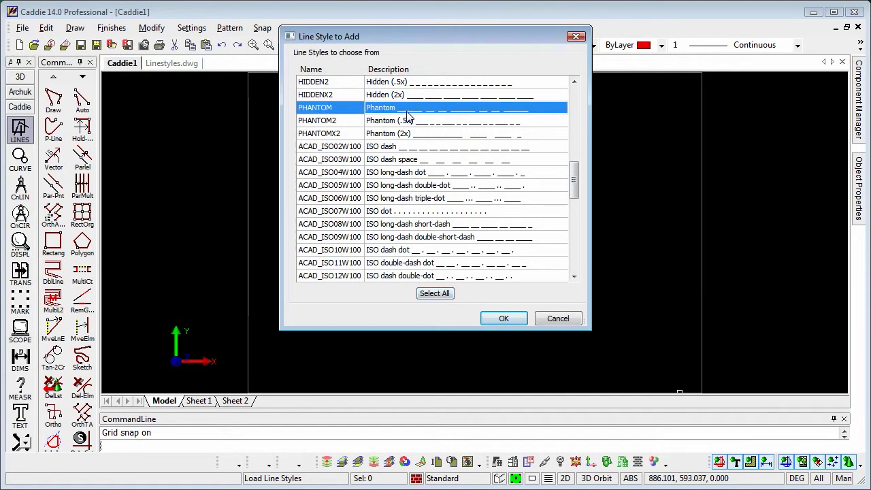
pyautogui.keyDown('shift'); pyautogui.click(424, 198); pyautogui.keyUp('shift')
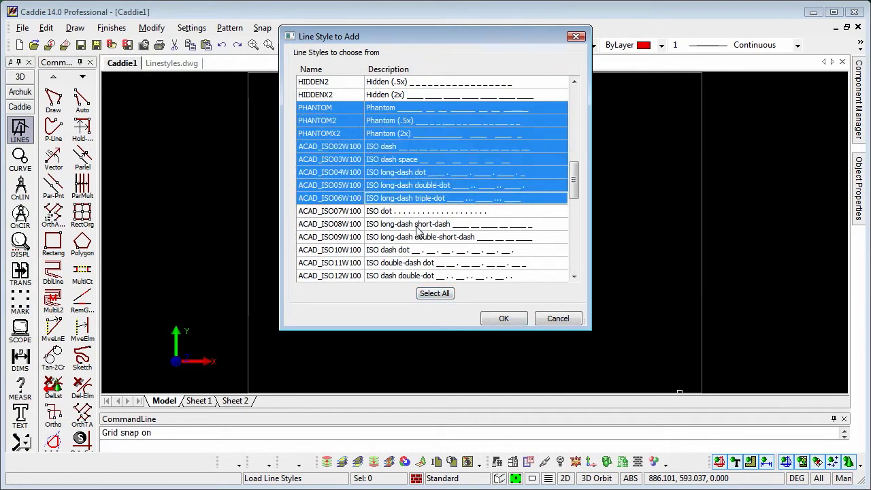
pyautogui.keyDown('shift'); pyautogui.click(443, 250); pyautogui.keyUp('shift')
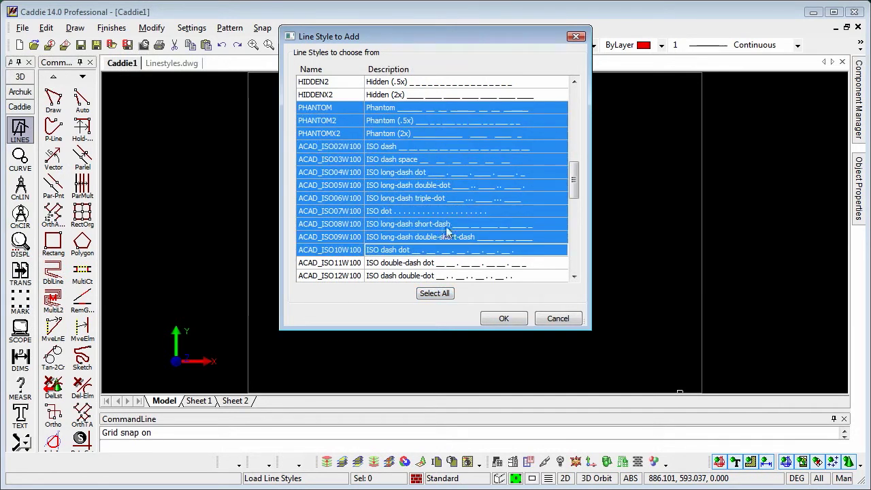
pyautogui.keyDown('ctrl'); pyautogui.click(439, 187); pyautogui.keyUp('ctrl')
pyautogui.keyDown('ctrl'); pyautogui.click(443, 147); pyautogui.keyUp('ctrl')
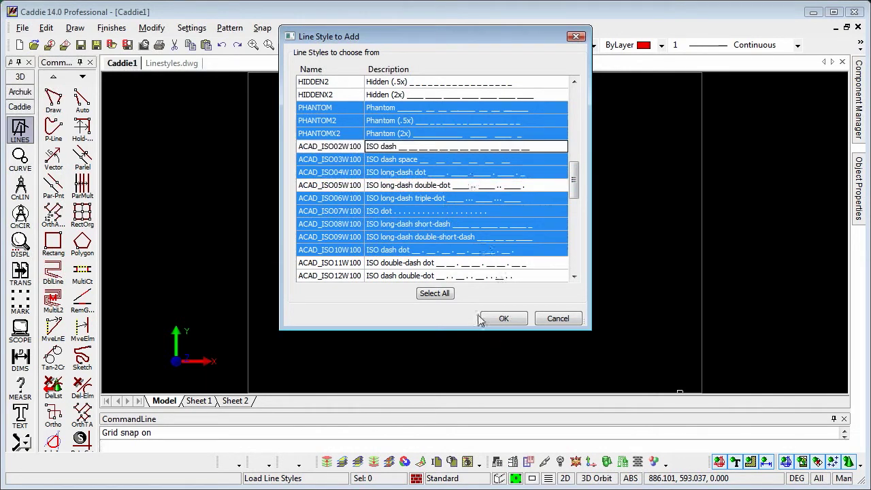
pyautogui.click(434, 293)
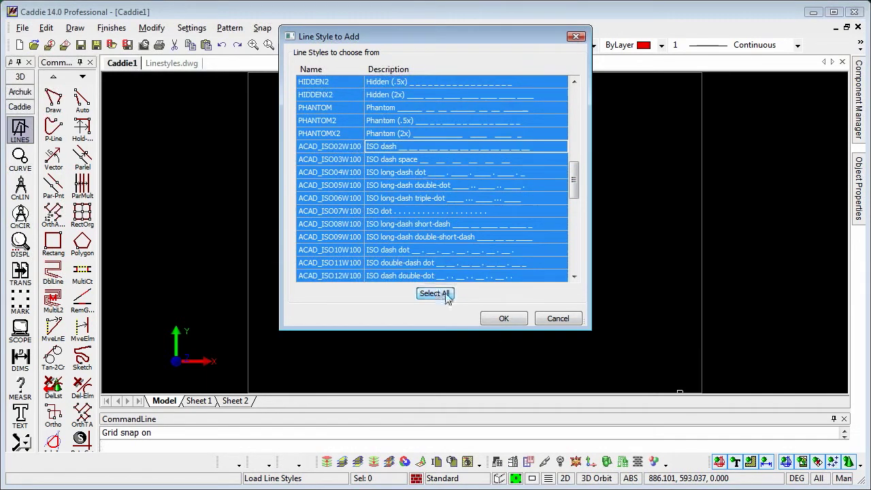
pyautogui.click(503, 319)
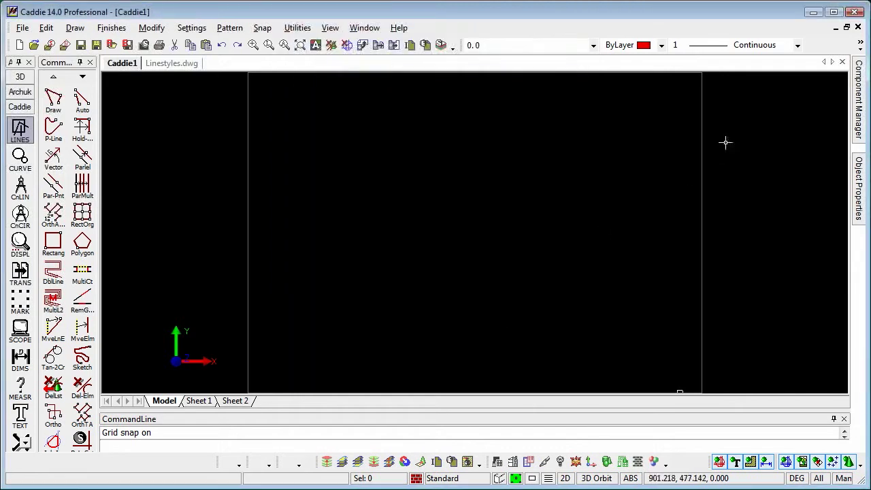
pyautogui.click(798, 45)
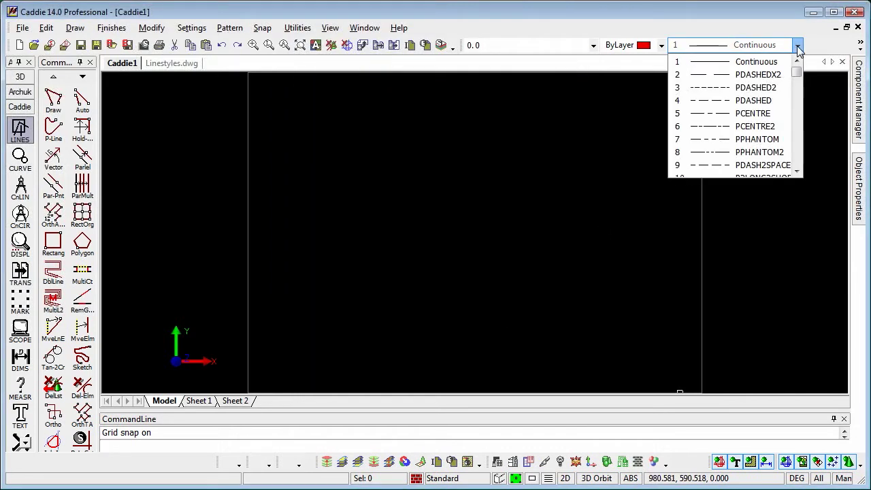
pyautogui.moveTo(799, 73)
pyautogui.mouseDown()
pyautogui.moveTo(796, 163)
pyautogui.moveTo(801, 79)
pyautogui.mouseUp()
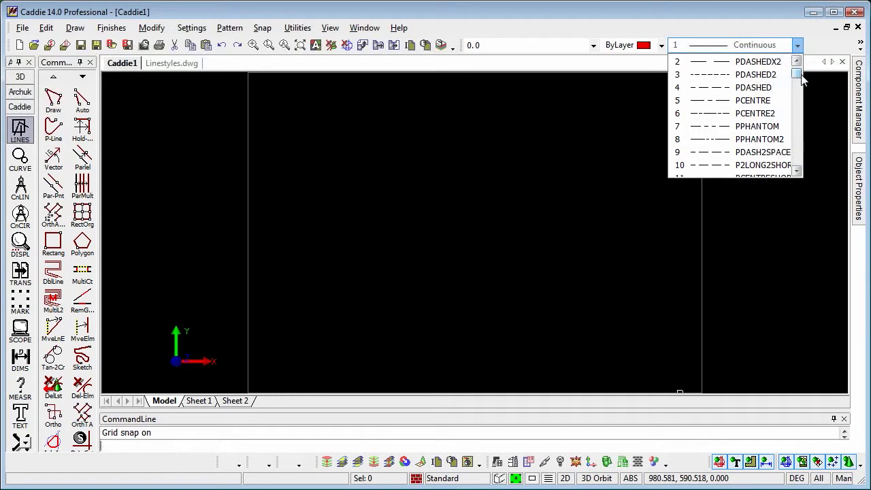
pyautogui.click(22, 30)
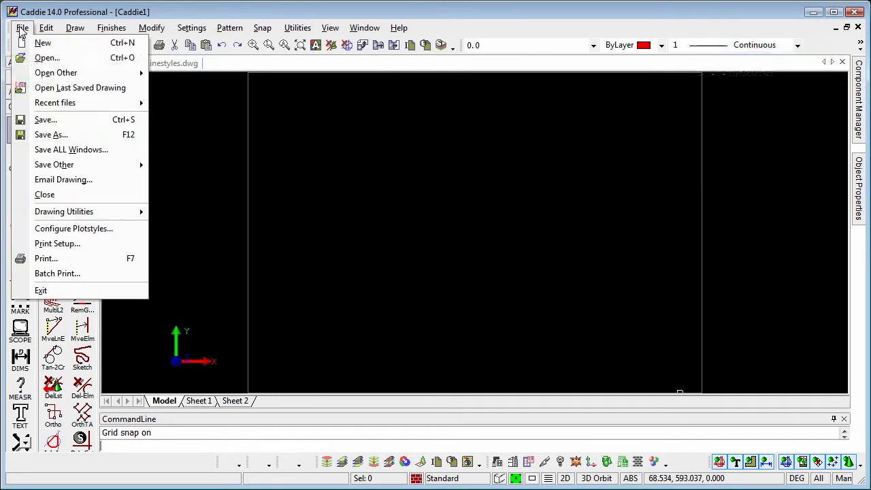
pyautogui.moveTo(82, 215)
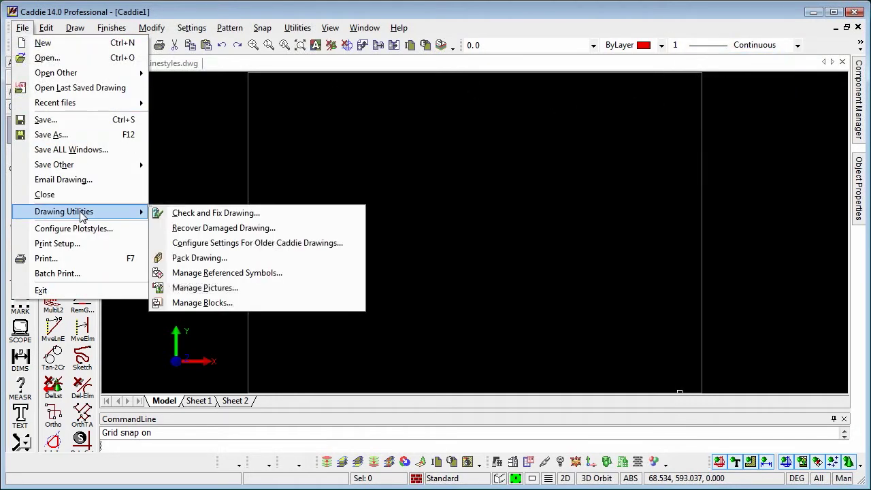
pyautogui.click(193, 258)
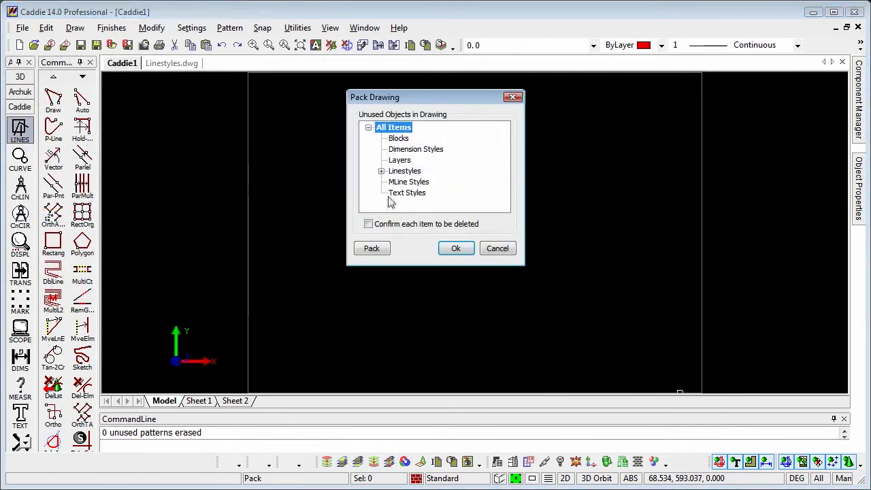
pyautogui.click(382, 170)
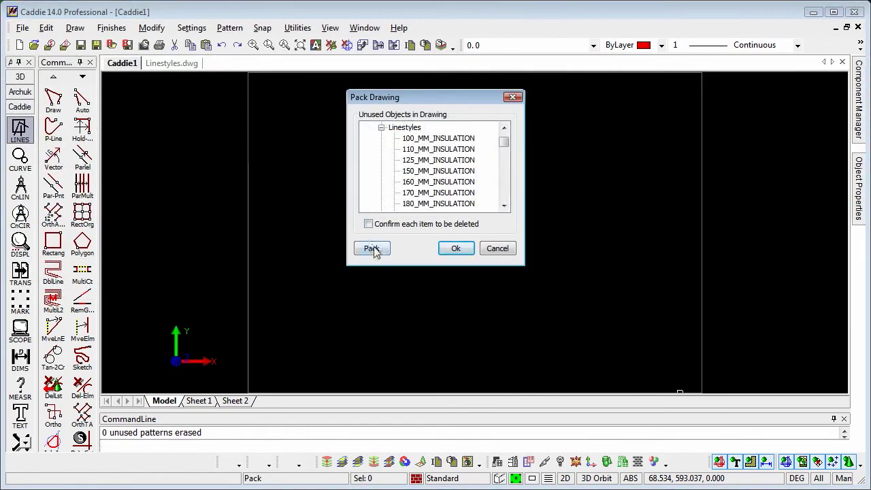
pyautogui.click(497, 249)
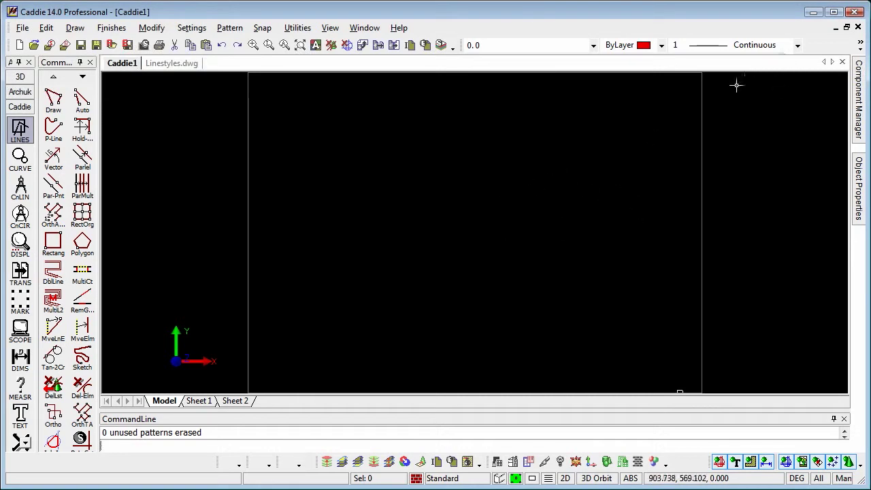
# Step: Make PDASHEDX2 current and draw two horizontal dashed lines in the upper middle of the sheet
pyautogui.click(797, 45)
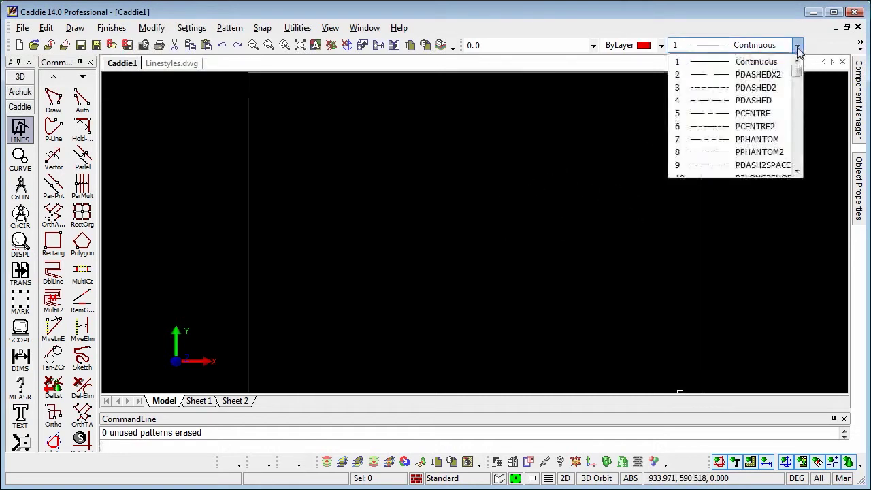
pyautogui.click(766, 74)
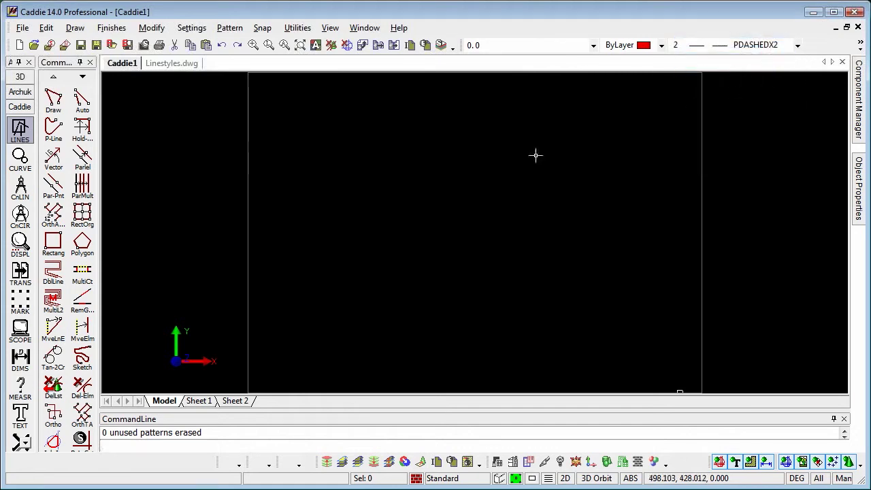
pyautogui.click(82, 100)
pyautogui.click(352, 169)
pyautogui.click(568, 171)
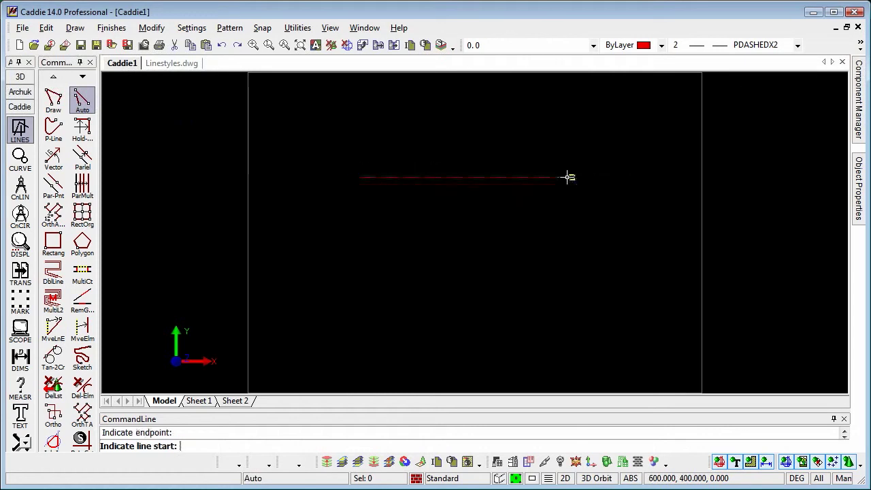
pyautogui.click(366, 215)
pyautogui.click(570, 203)
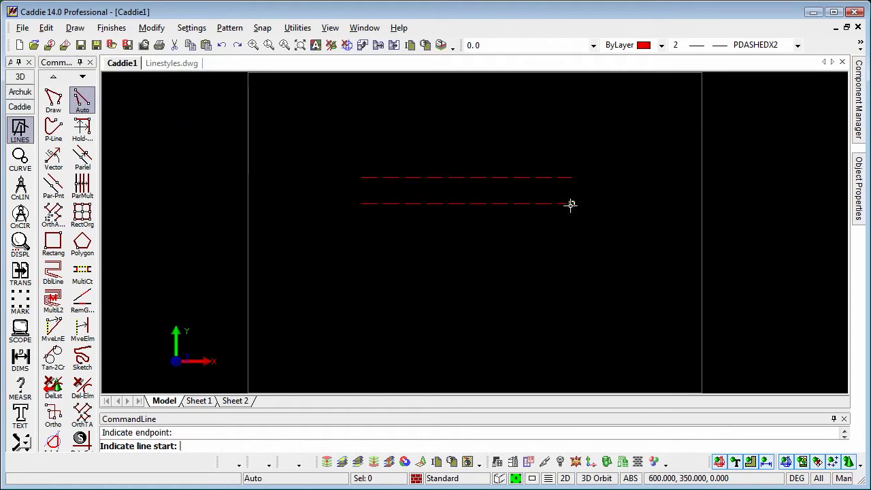
# Step: Make CENTERX2 the current line style
pyautogui.click(798, 45)
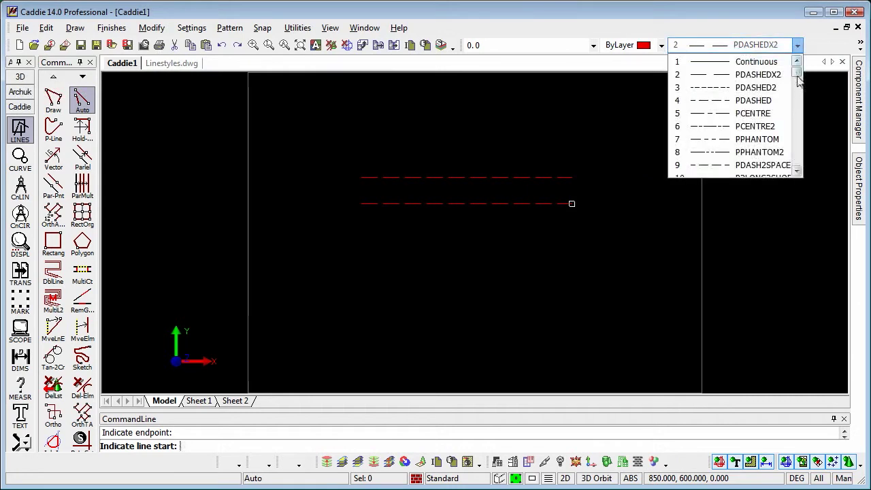
pyautogui.scroll(-2, 800, 83)
pyautogui.scroll(-1, 800, 83)
pyautogui.scroll(-1, 800, 88)
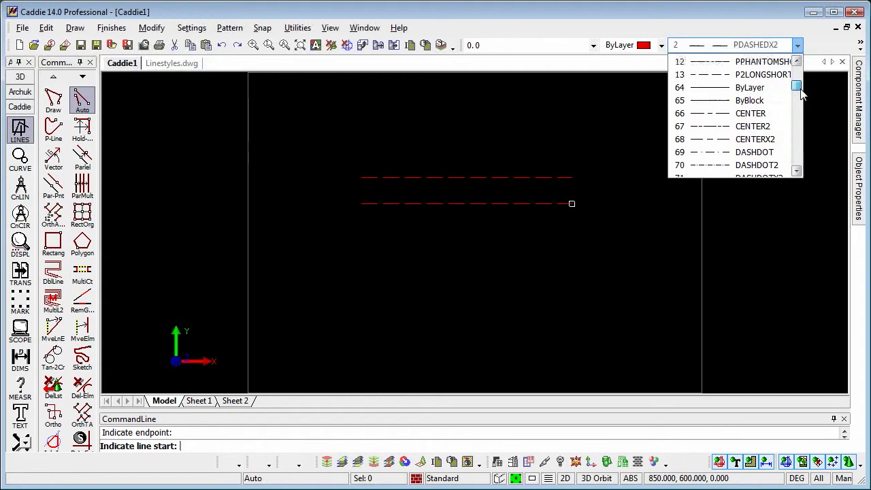
pyautogui.click(765, 139)
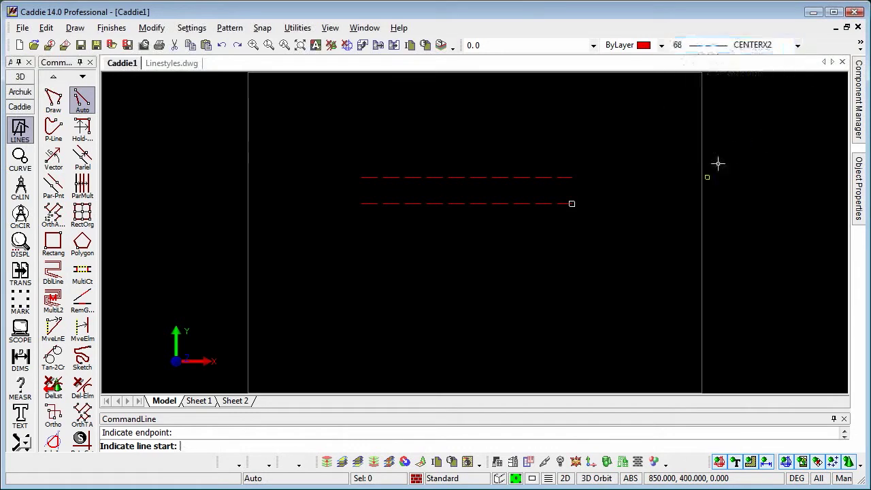
# Step: Draw two horizontal centre lines below the dashed pair, then browse the line styles toward 103 TRACKS
pyautogui.click(355, 258)
pyautogui.click(573, 258)
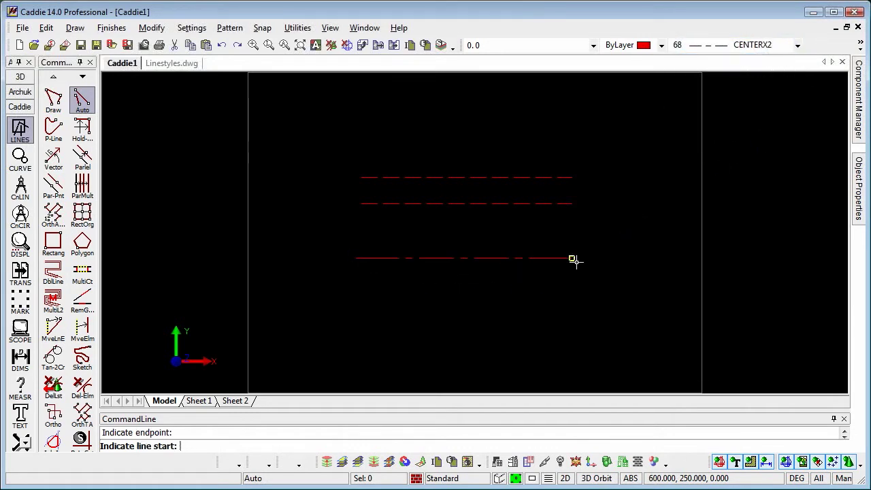
pyautogui.click(359, 294)
pyautogui.click(572, 291)
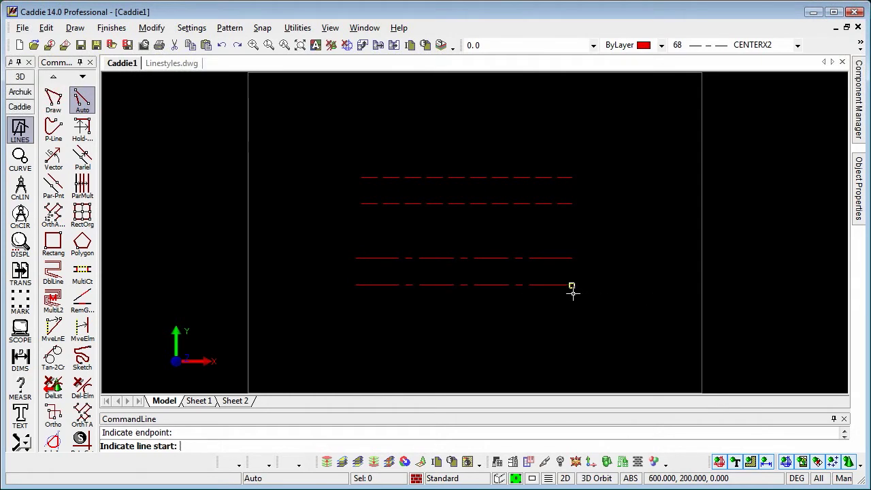
pyautogui.click(797, 45)
pyautogui.moveTo(799, 84); pyautogui.dragTo(802, 130)
# Step: Make 103 TRACKS current, then switch the line style to 104 BATTING
pyautogui.click(756, 165)
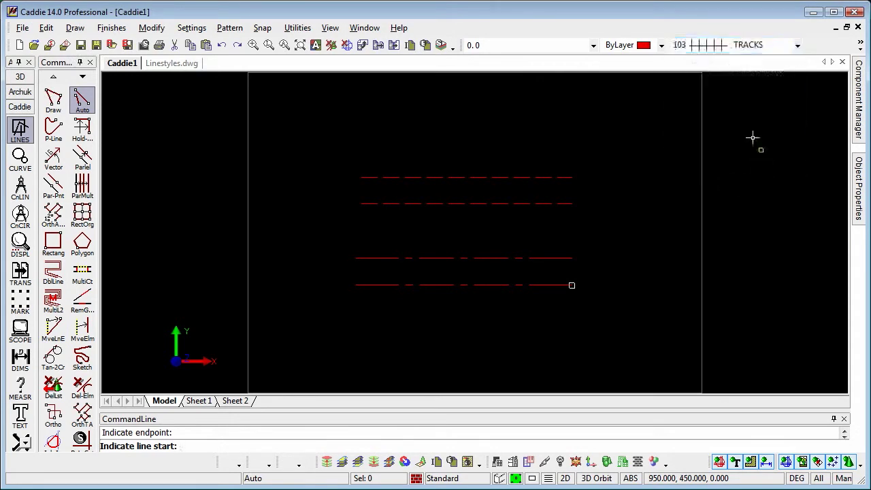
pyautogui.click(798, 45)
pyautogui.scroll(-1, 755, 160)
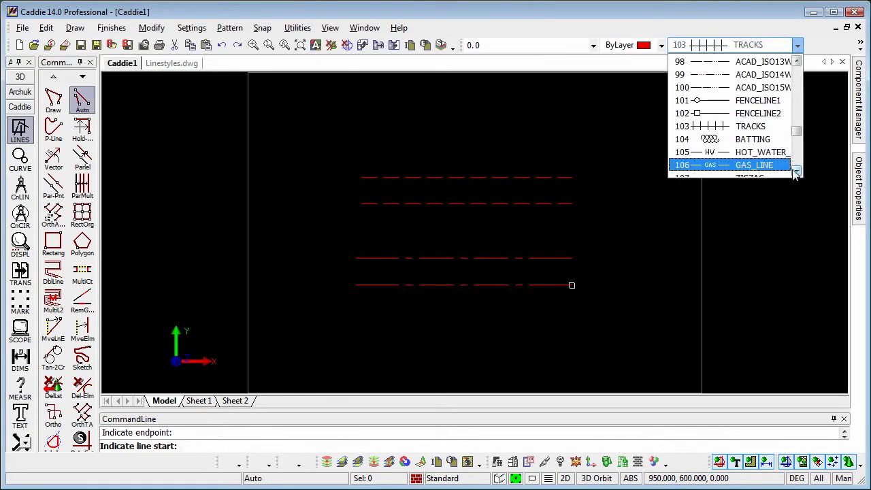
pyautogui.click(761, 143)
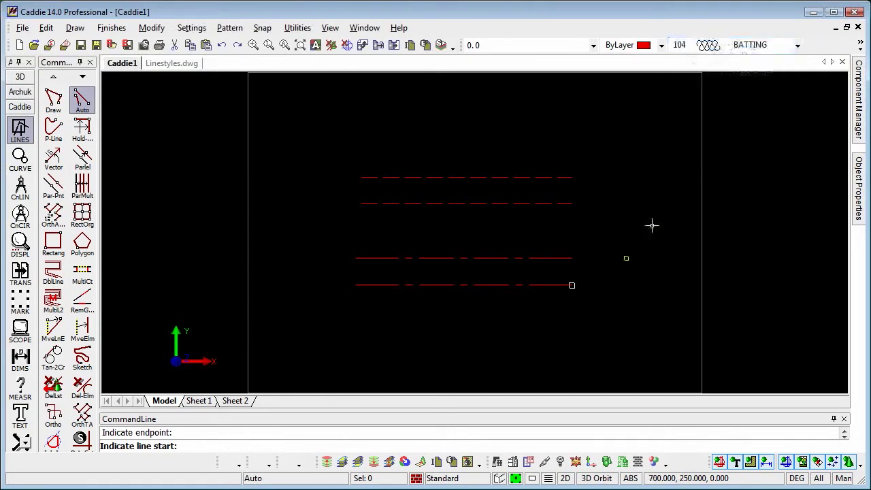
# Step: Draw two batting lines below the centre lines, the first 450 long, and pan to fit everything
pyautogui.click(356, 341)
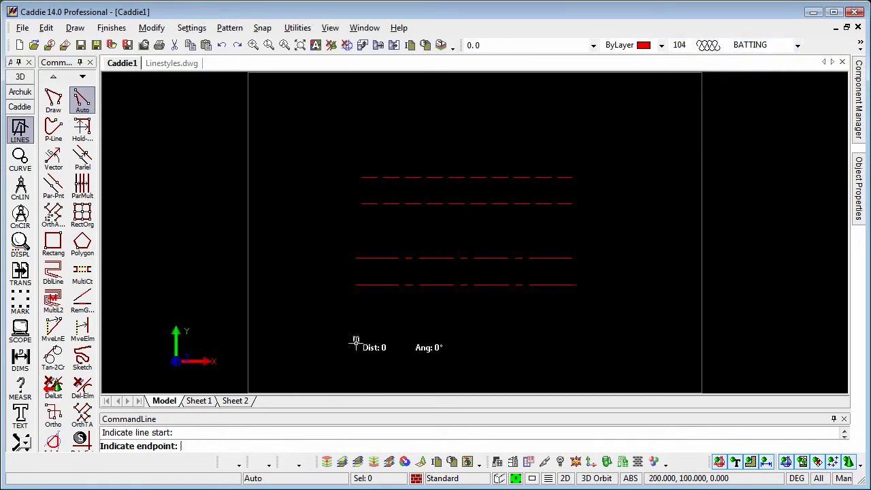
pyautogui.click(583, 339)
pyautogui.click(356, 392)
pyautogui.click(572, 392)
pyautogui.moveTo(572, 393); pyautogui.dragTo(549, 320, button='middle')
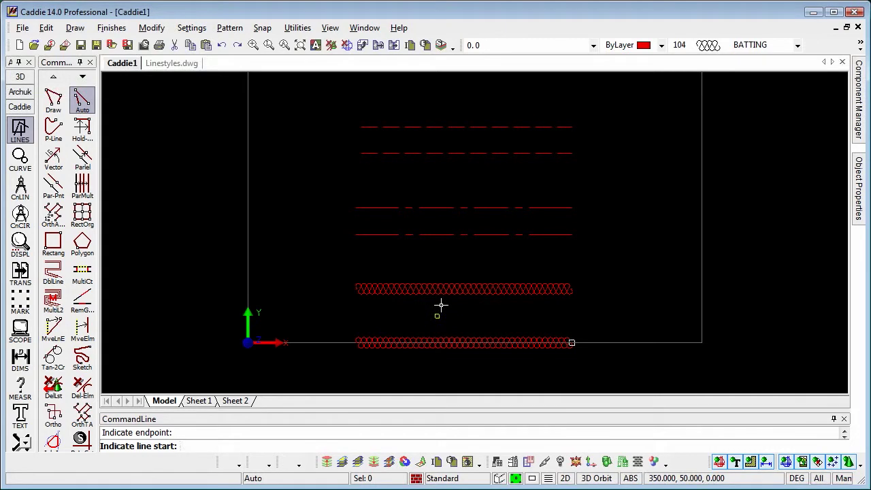
pyautogui.click(81, 439)
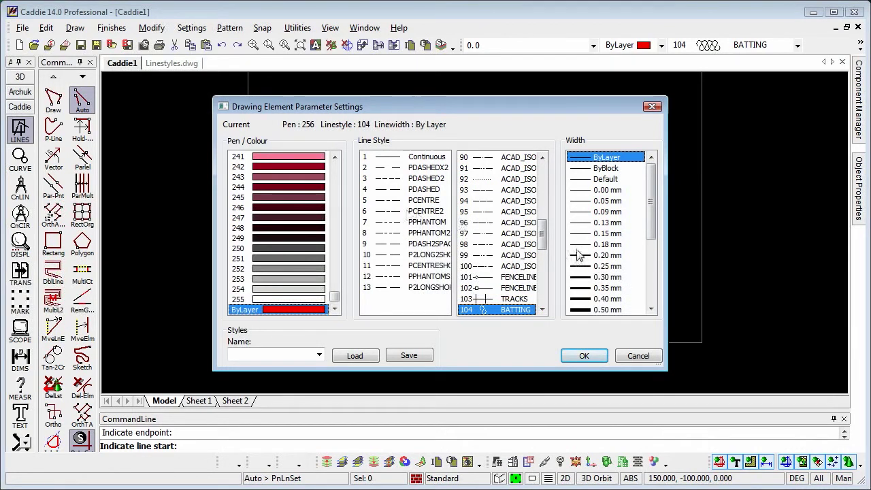
pyautogui.moveTo(544, 241); pyautogui.dragTo(555, 187)
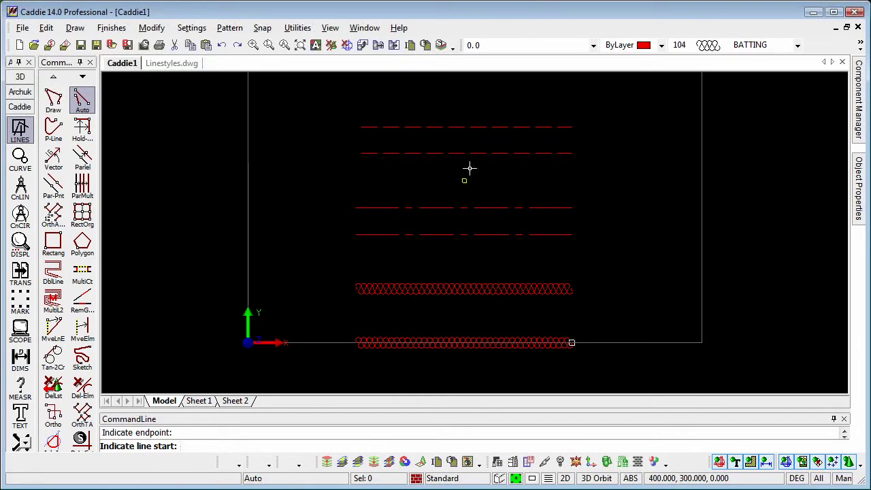
pyautogui.scroll(3, 470, 168)
pyautogui.scroll(1, 470, 172)
pyautogui.scroll(1, 469, 172)
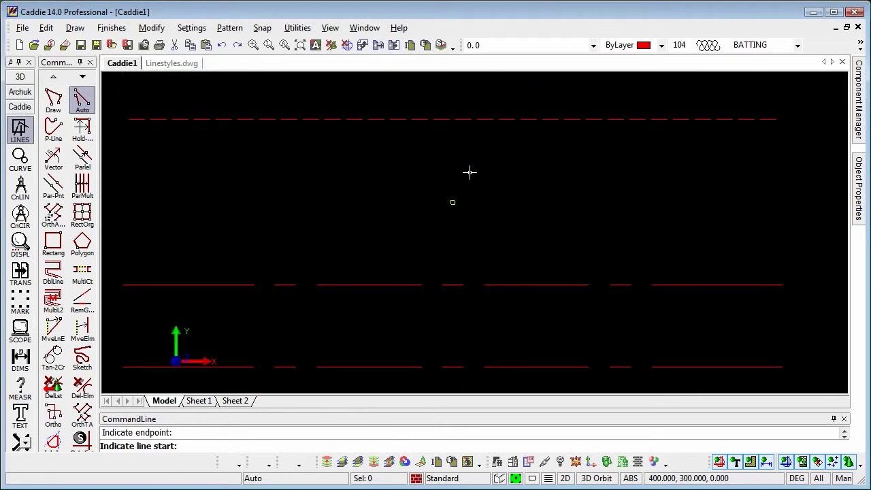
pyautogui.scroll(1, 470, 172)
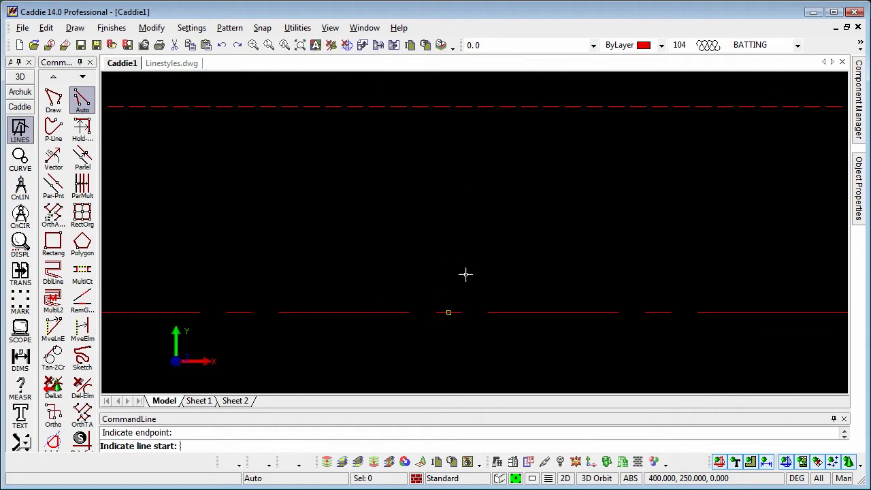
pyautogui.scroll(1, 471, 96)
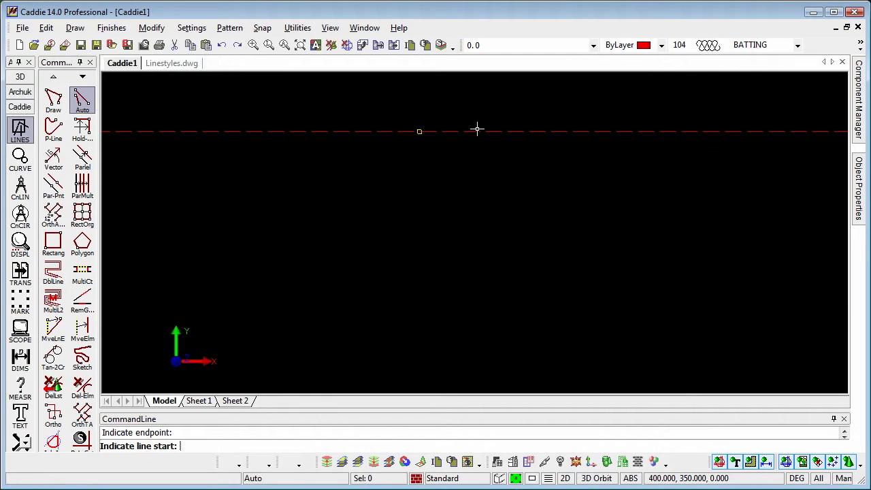
pyautogui.scroll(1, 480, 183)
pyautogui.moveTo(480, 364); pyautogui.dragTo(470, 274, button='middle')
pyautogui.scroll(3, 455, 313)
pyautogui.scroll(5, 449, 274)
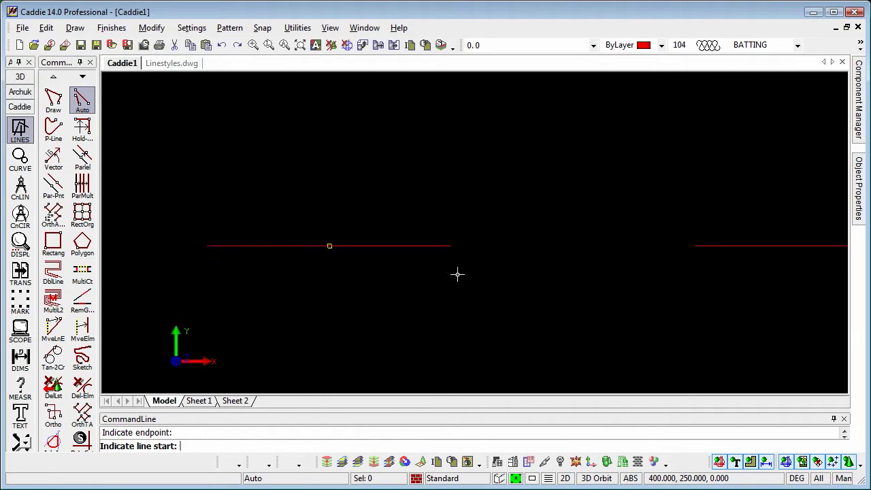
pyautogui.scroll(3, 442, 270)
pyautogui.scroll(2, 402, 235)
pyautogui.moveTo(402, 235); pyautogui.dragTo(491, 247, button='middle')
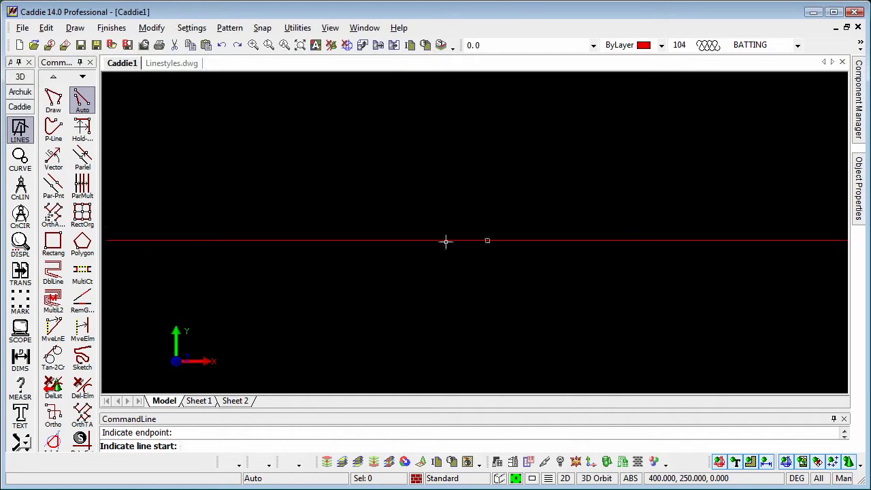
pyautogui.moveTo(646, 254); pyautogui.dragTo(284, 237, button='middle')
pyautogui.moveTo(637, 257)
pyautogui.mouseDown(button='middle')
pyautogui.moveTo(266, 272)
pyautogui.moveTo(165, 265)
pyautogui.moveTo(381, 264)
pyautogui.mouseUp(button='middle')
pyautogui.scroll(-6, 453, 263)
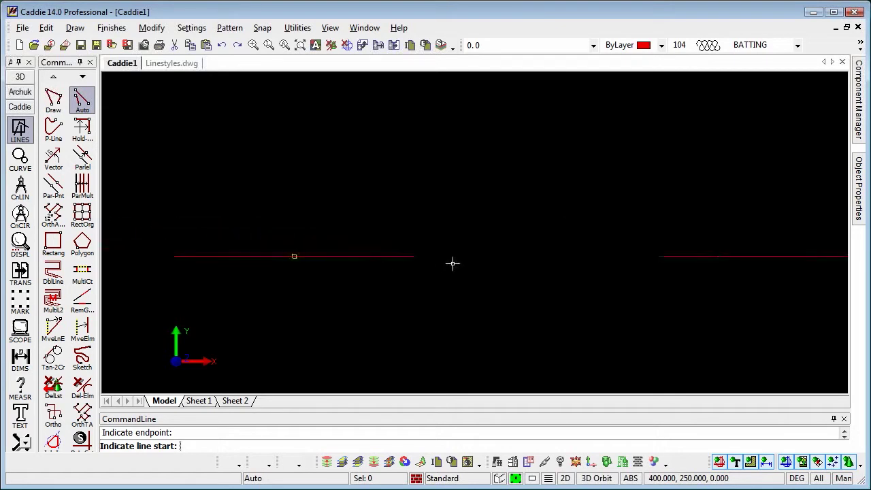
pyautogui.scroll(-4, 455, 257)
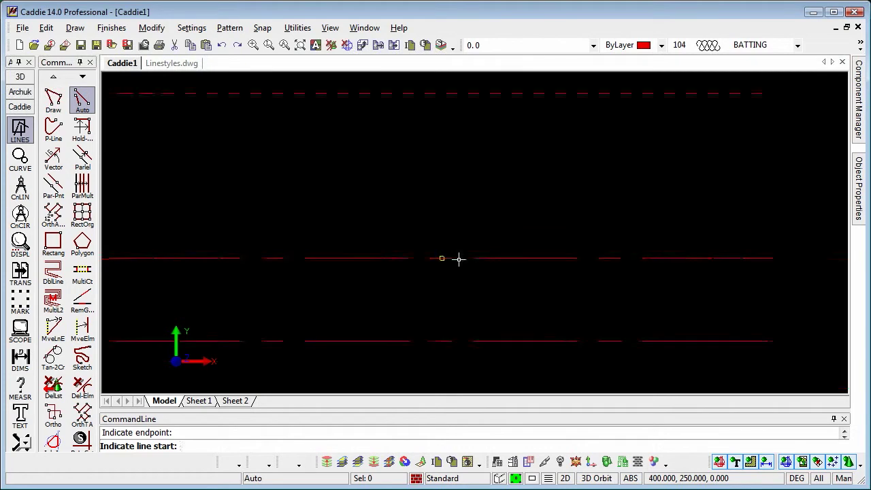
pyautogui.scroll(-1, 459, 253)
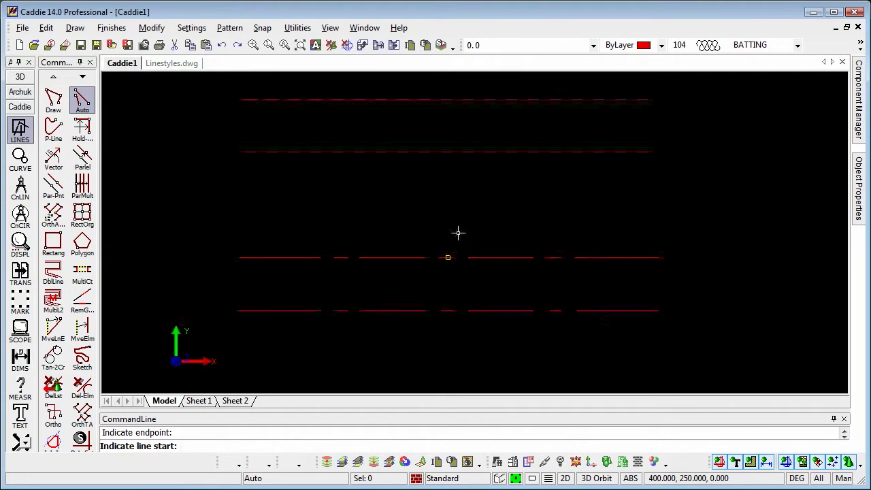
pyautogui.moveTo(458, 234)
pyautogui.mouseDown(button='middle')
pyautogui.moveTo(458, 259)
pyautogui.moveTo(460, 248)
pyautogui.mouseUp(button='middle')
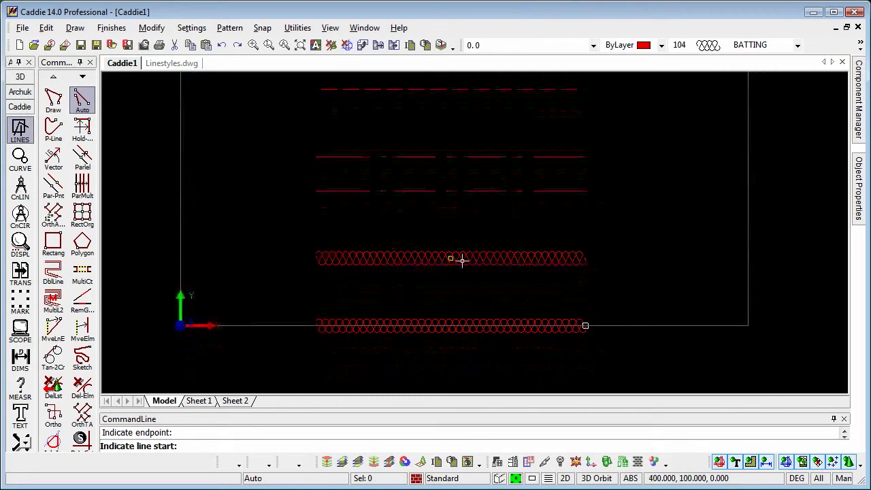
# Step: Zoom in and pan to frame the upper batting line so its vector loops show crisply
pyautogui.scroll(1, 461, 261)
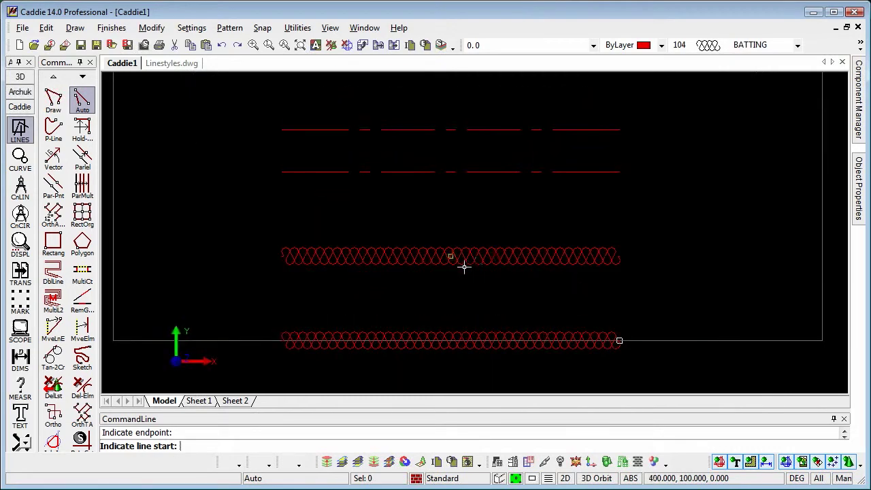
pyautogui.scroll(3, 464, 267)
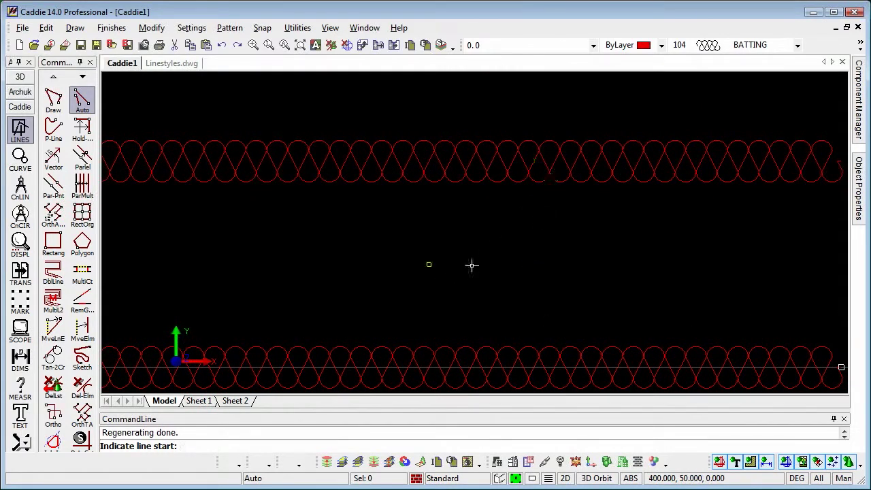
pyautogui.moveTo(560, 184); pyautogui.dragTo(479, 257, button='middle')
pyautogui.moveTo(576, 235); pyautogui.dragTo(481, 226, button='middle')
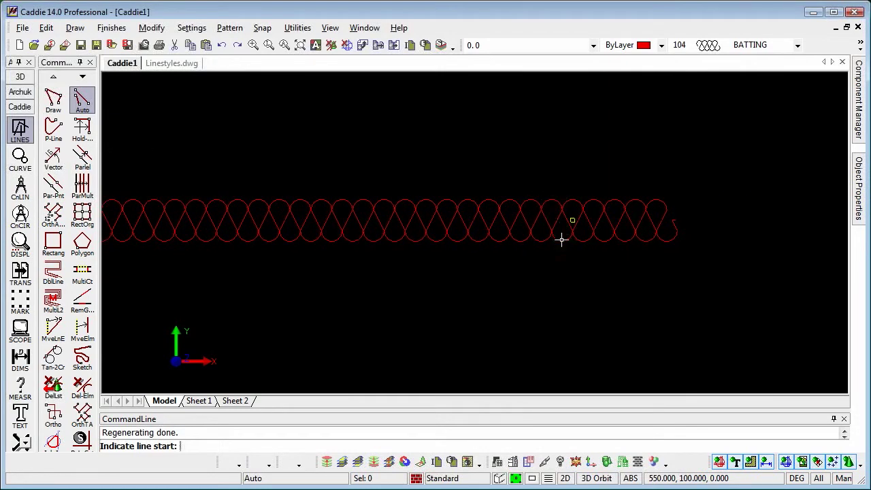
# Step: Make 121 100_MM_INSULATION the current line style
pyautogui.click(798, 45)
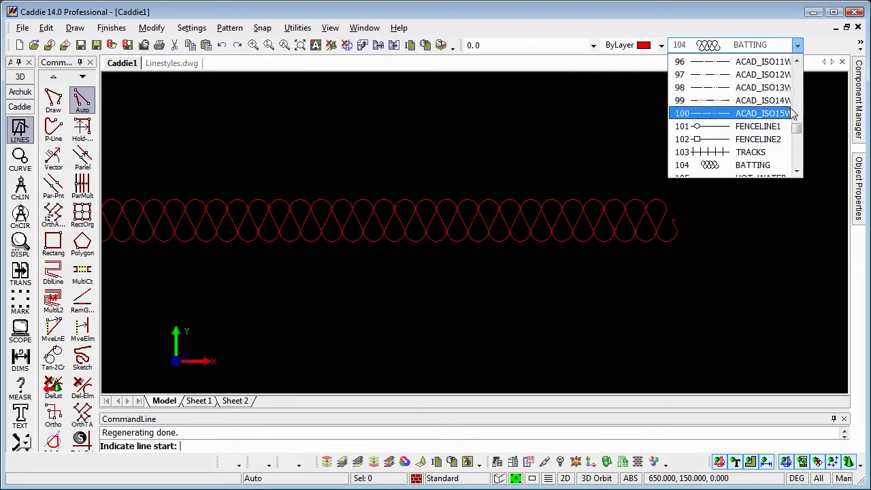
pyautogui.moveTo(798, 129); pyautogui.dragTo(801, 153)
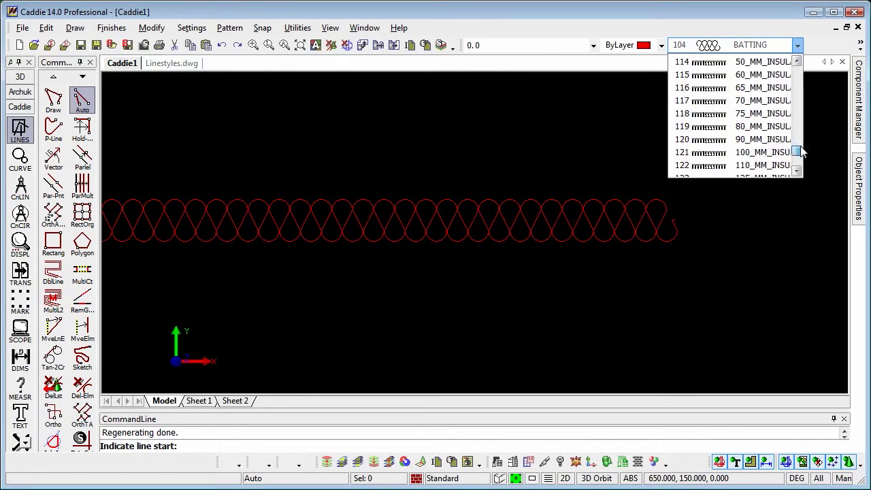
pyautogui.click(711, 154)
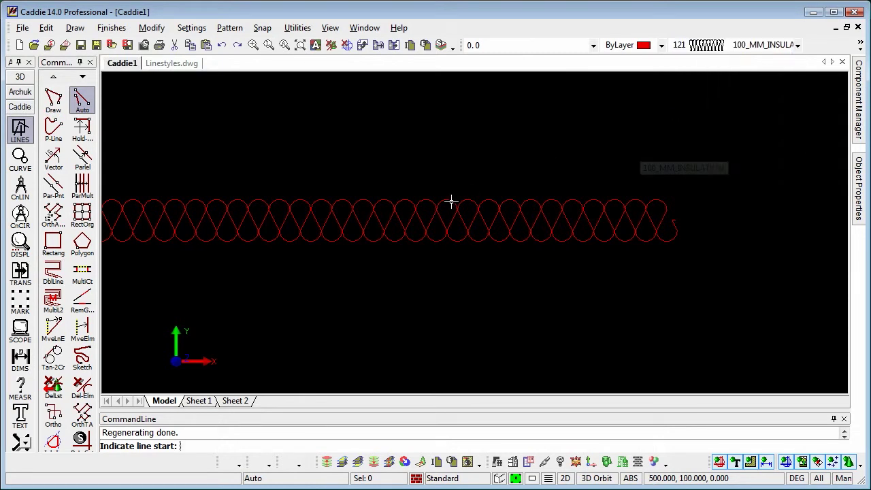
# Step: Zoom back out and draw a 400-long insulation line below the batting lines
pyautogui.scroll(-3, 458, 232)
pyautogui.moveTo(482, 258); pyautogui.dragTo(490, 194, button='middle')
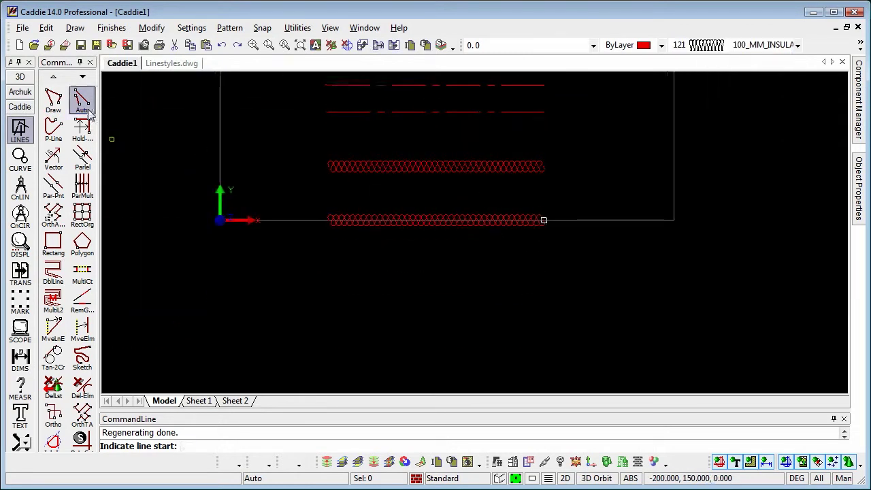
pyautogui.click(328, 301)
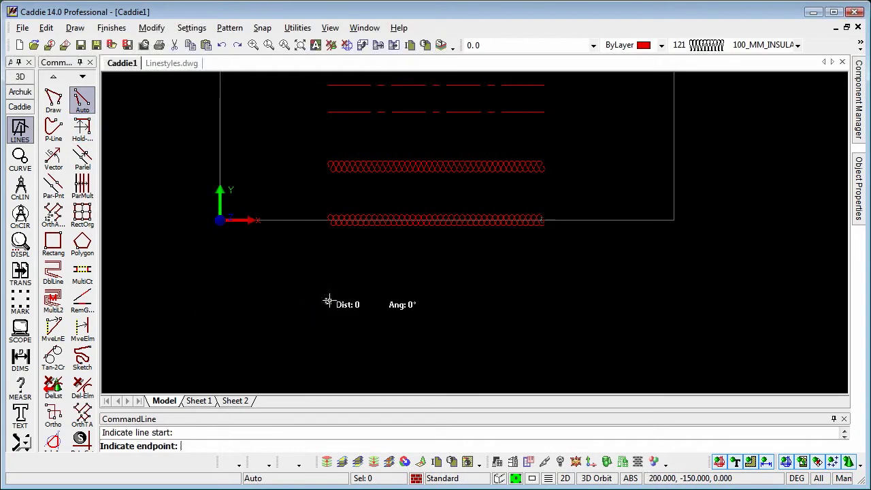
pyautogui.click(534, 299)
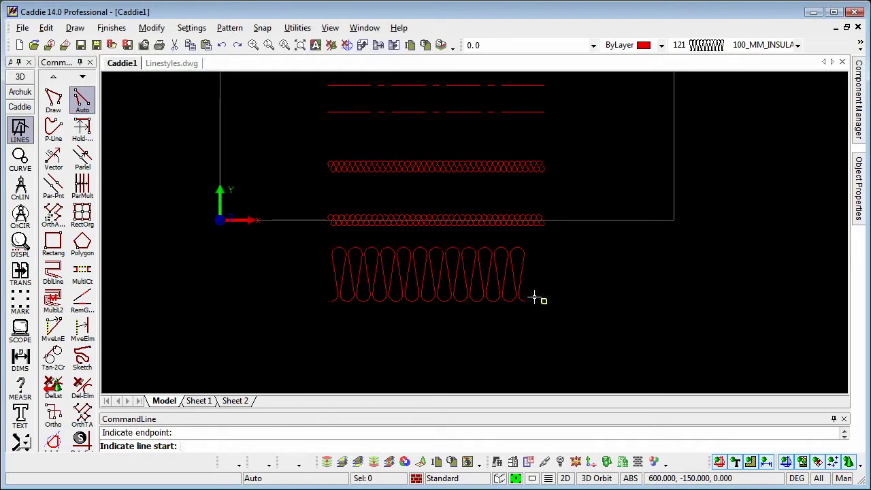